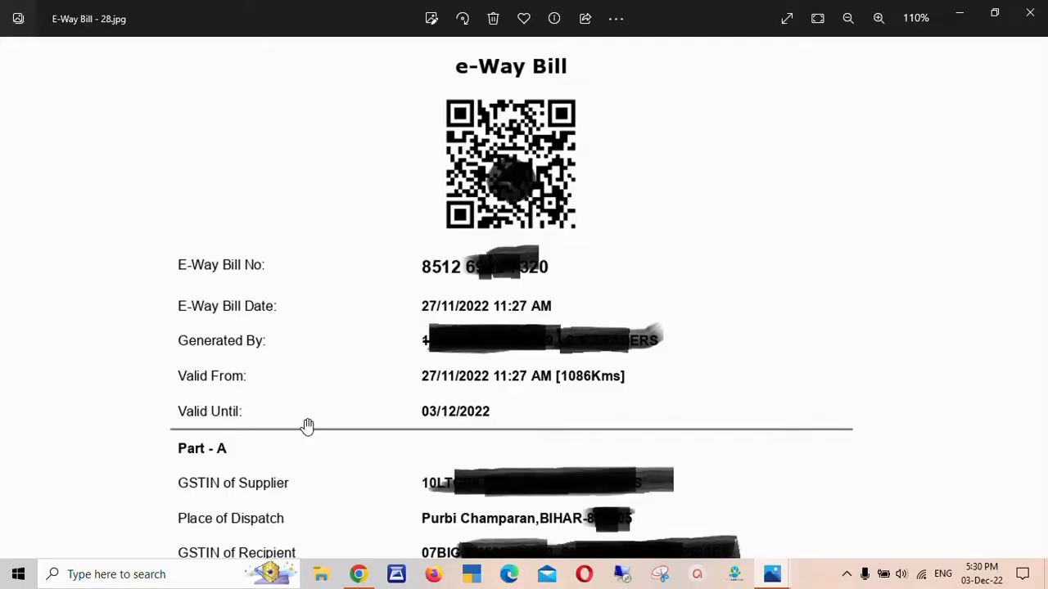
# Pan the bill from Part-A down to its single Part-B road entry and back, then return to the browser
pyautogui.moveTo(516, 393); pyautogui.dragTo(517, 190)
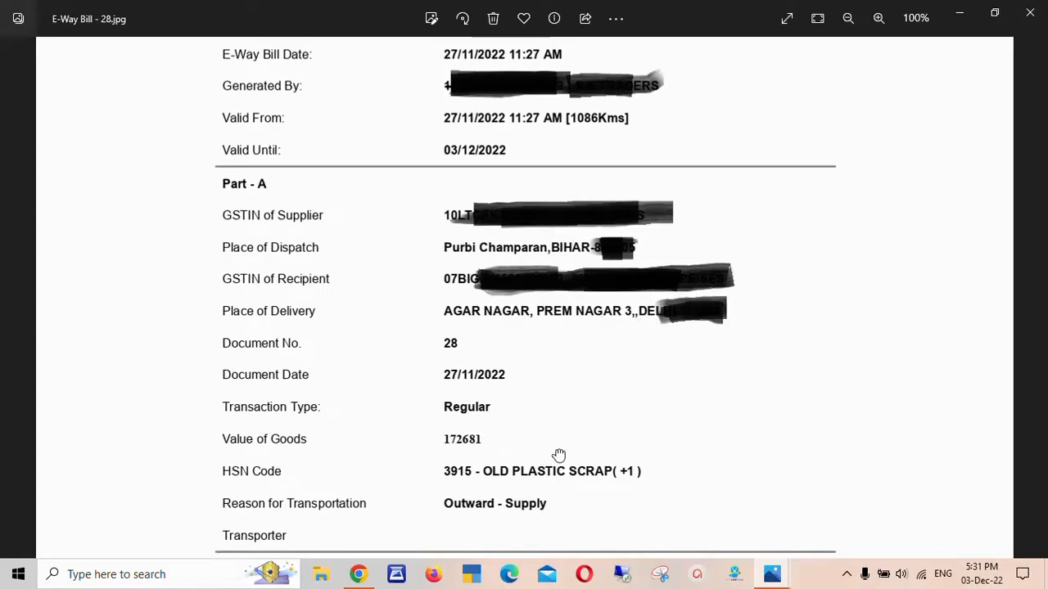
pyautogui.moveTo(558, 455); pyautogui.dragTo(568, 286)
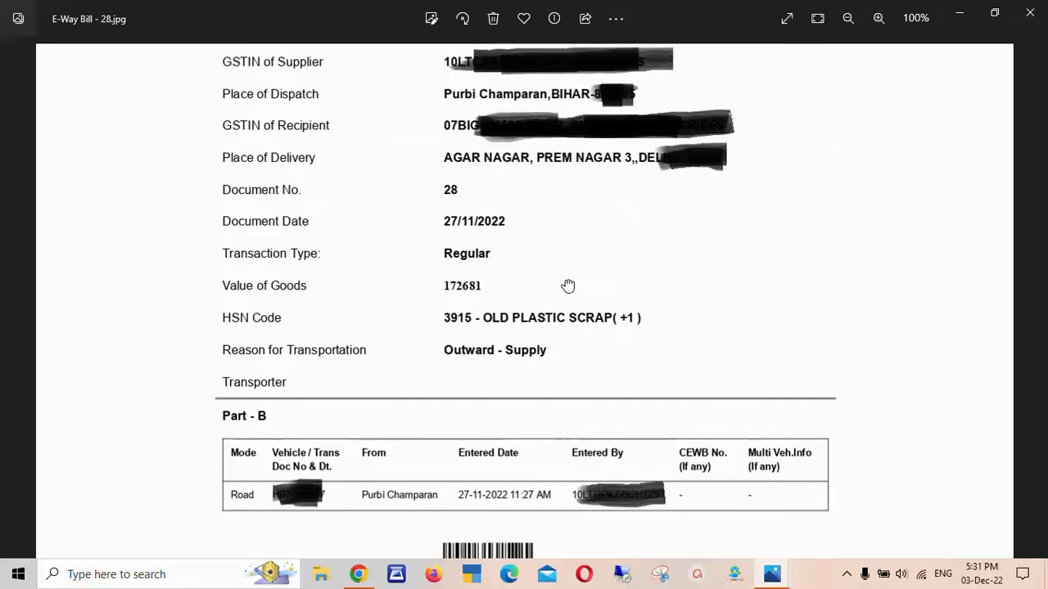
pyautogui.scroll(-1, 567, 344)
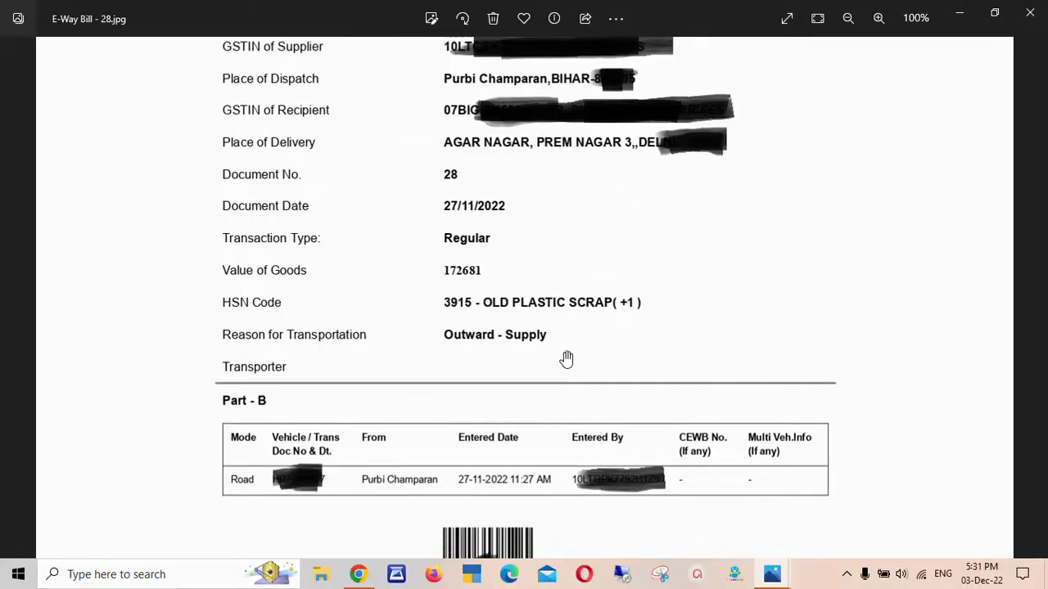
pyautogui.moveTo(565, 337); pyautogui.dragTo(568, 560)
pyautogui.moveTo(565, 348); pyautogui.dragTo(572, 531)
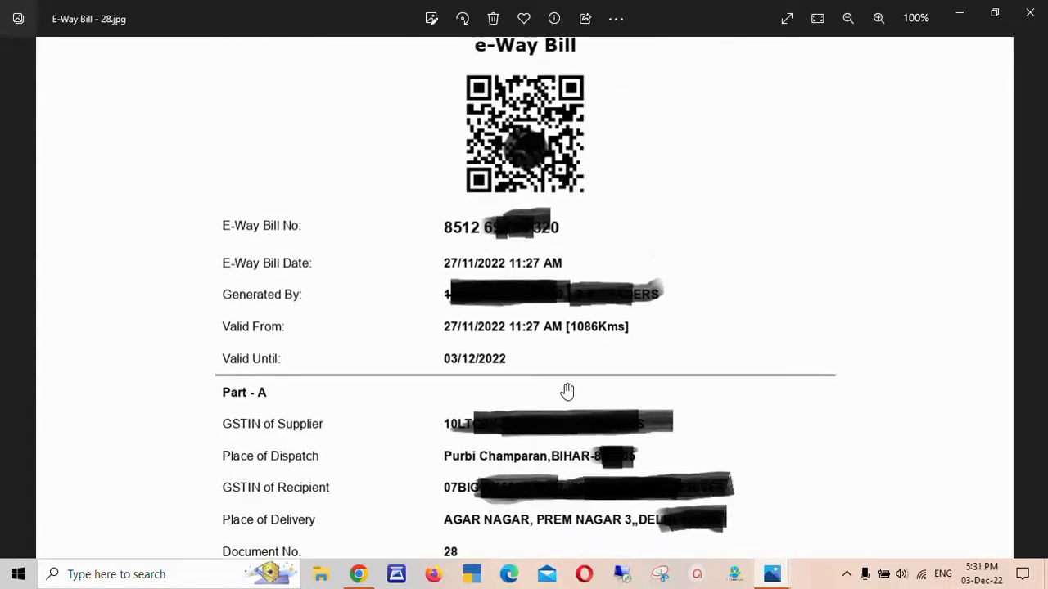
pyautogui.moveTo(567, 392); pyautogui.dragTo(568, 526)
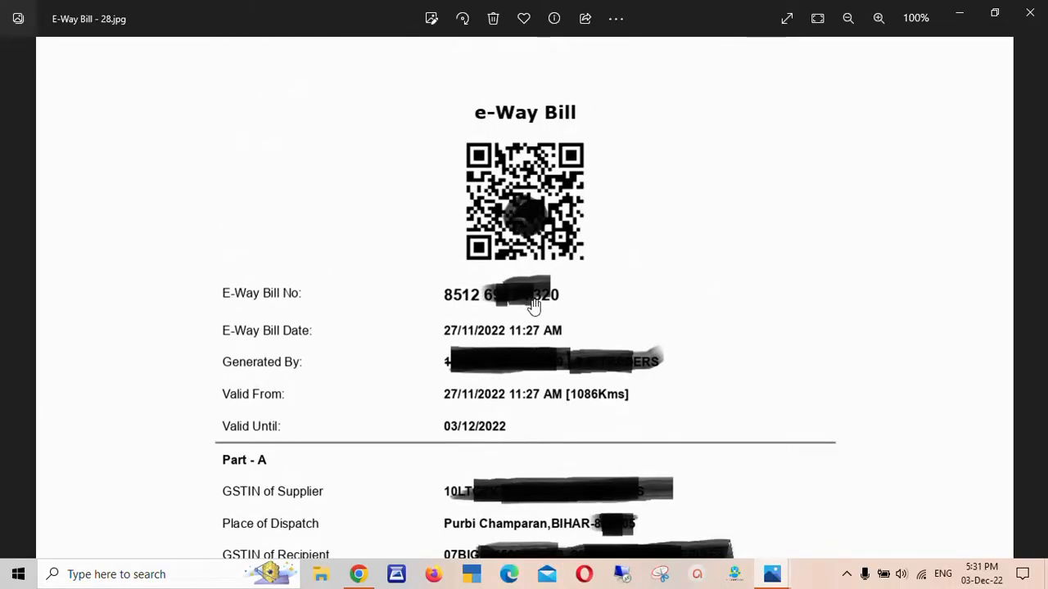
pyautogui.hotkey('alt', 'Tab')
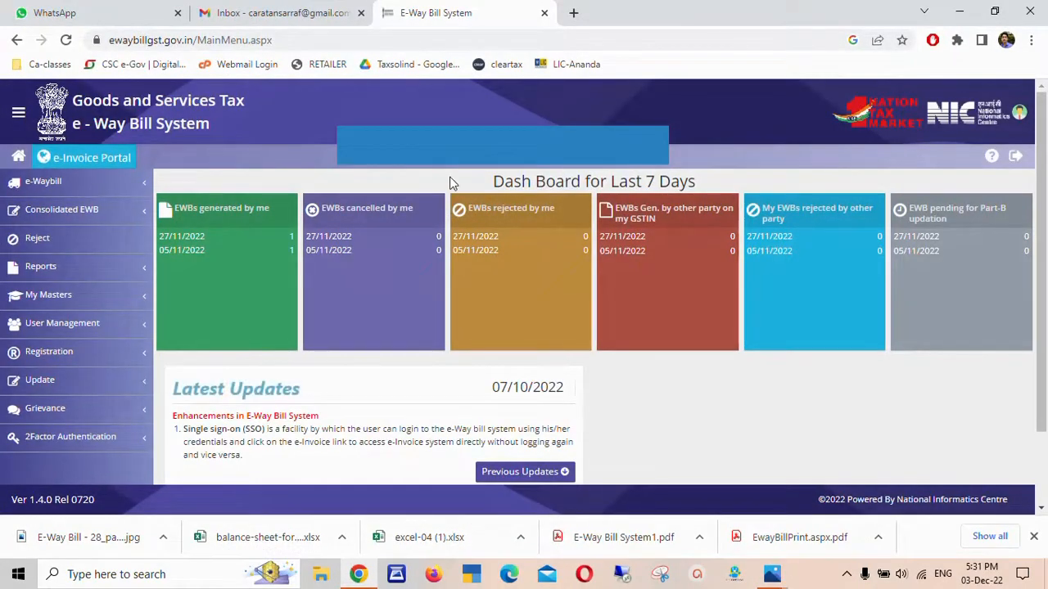
# Go to e-Waybill > Extend Validity and fetch the bill by its pasted e-way bill number
pyautogui.click(66, 187)
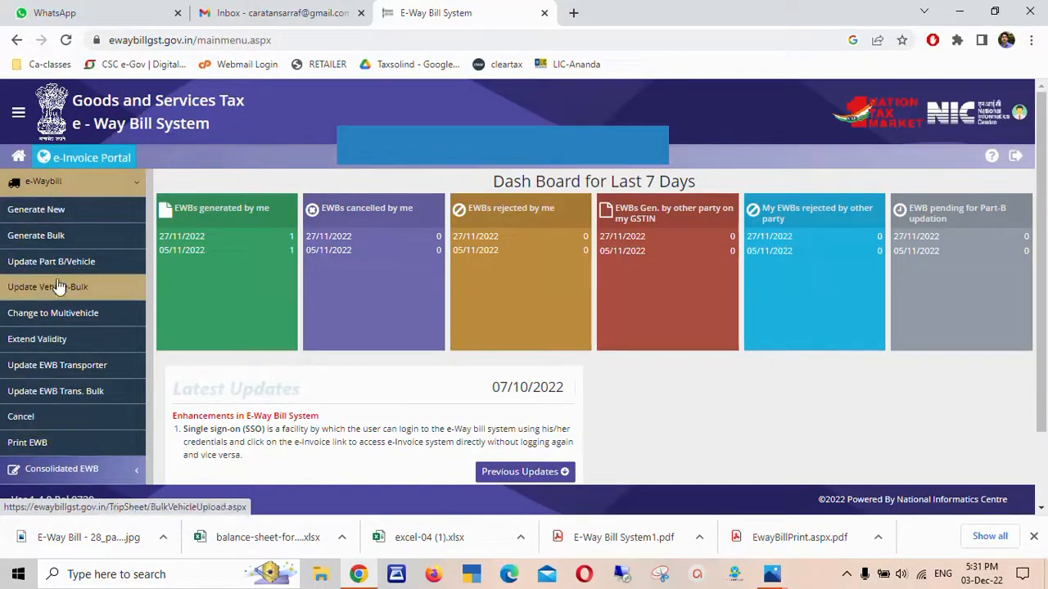
pyautogui.click(47, 344)
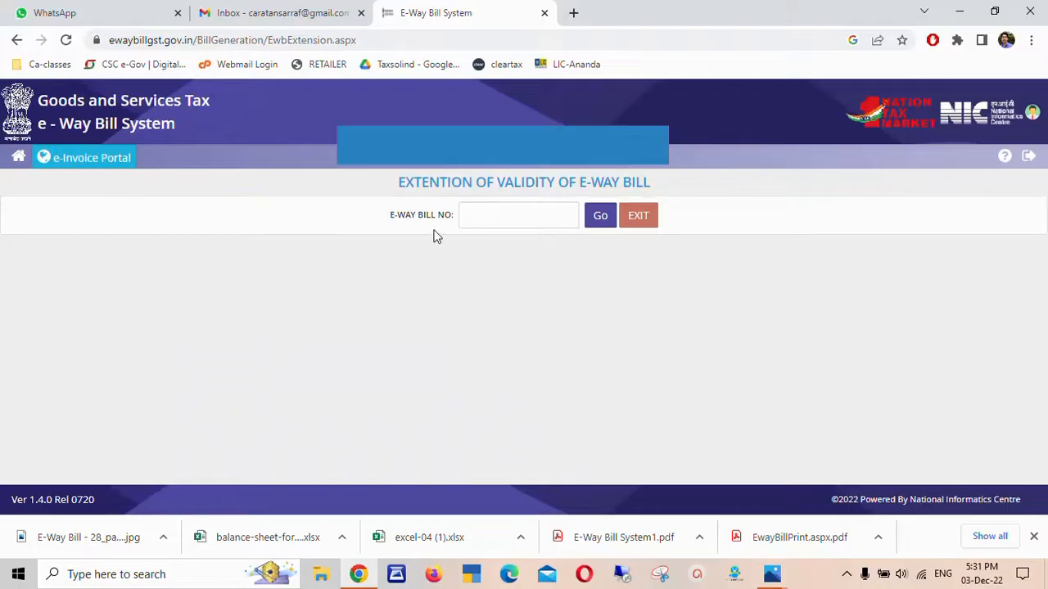
pyautogui.click(482, 219)
pyautogui.hotkey('ctrl', 'v')
pyautogui.click(589, 230)
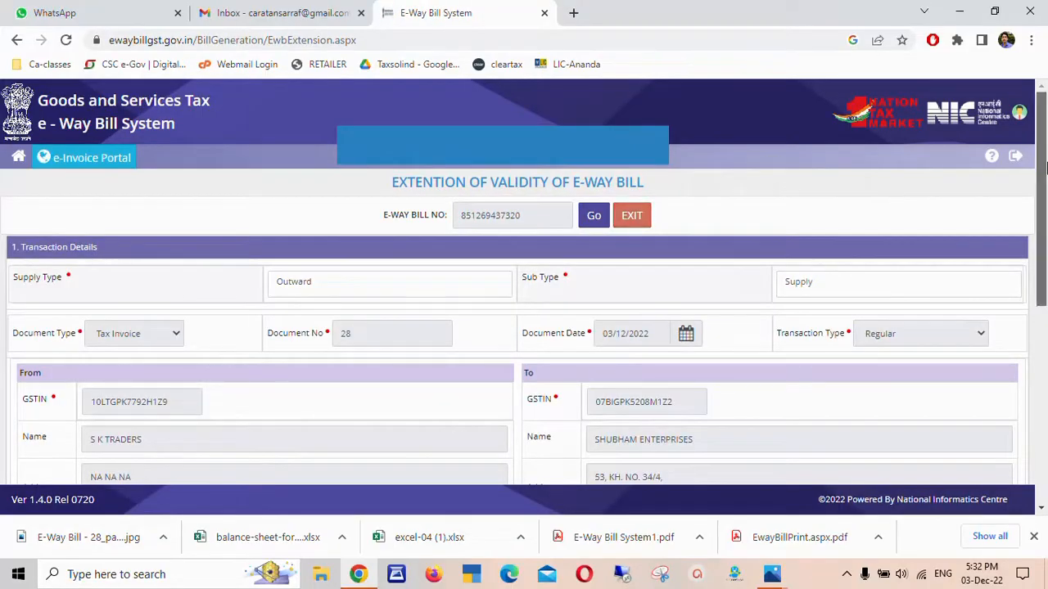
# Answer Yes to extending this EWB and bring up the Reason For Extension choices
pyautogui.moveTo(1045, 168); pyautogui.dragTo(1045, 339)
pyautogui.scroll(-1, 501, 432)
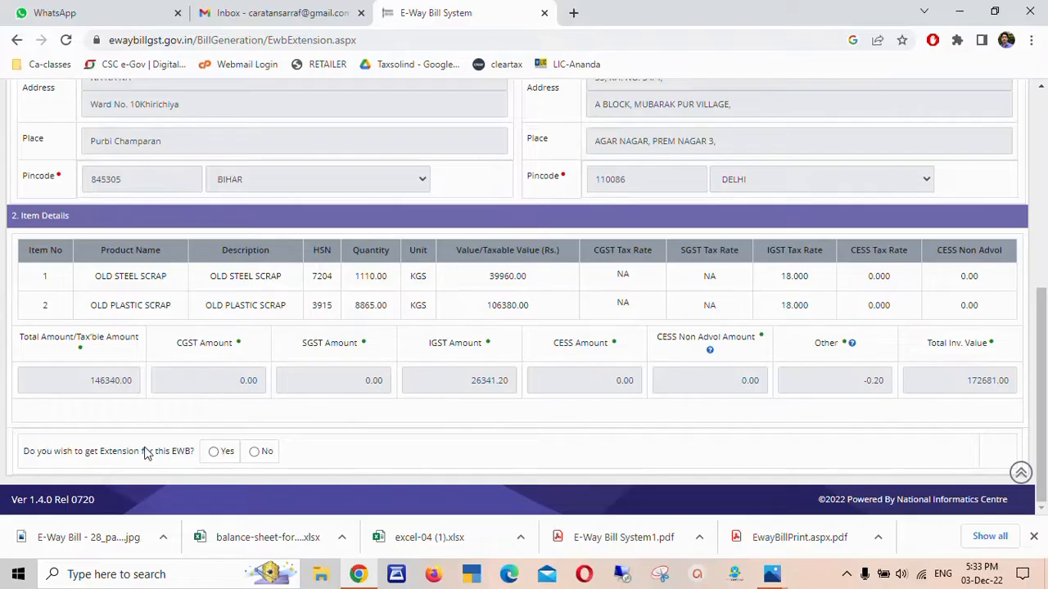
pyautogui.click(213, 455)
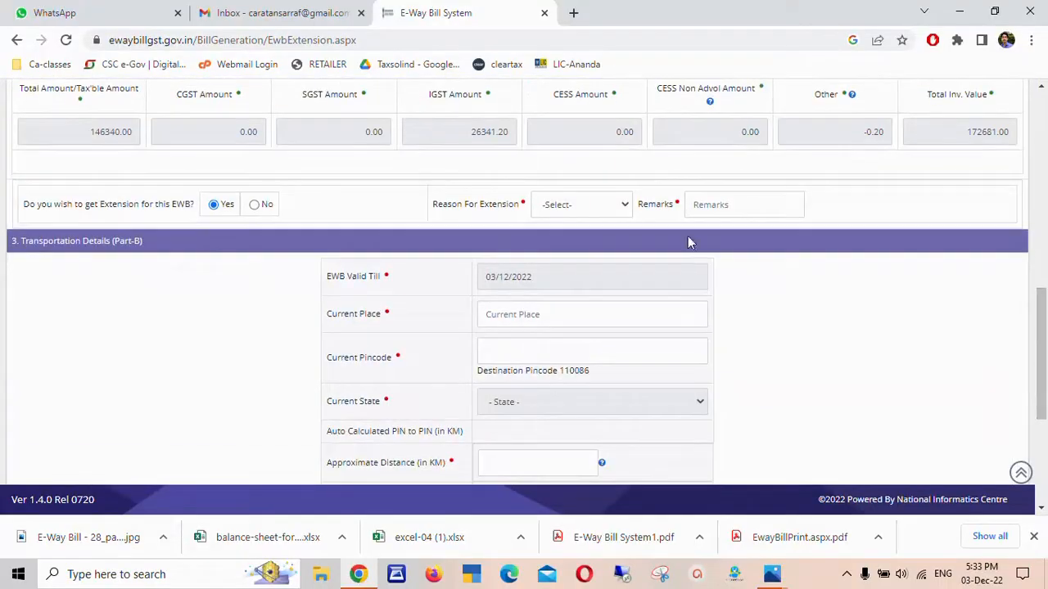
pyautogui.click(576, 208)
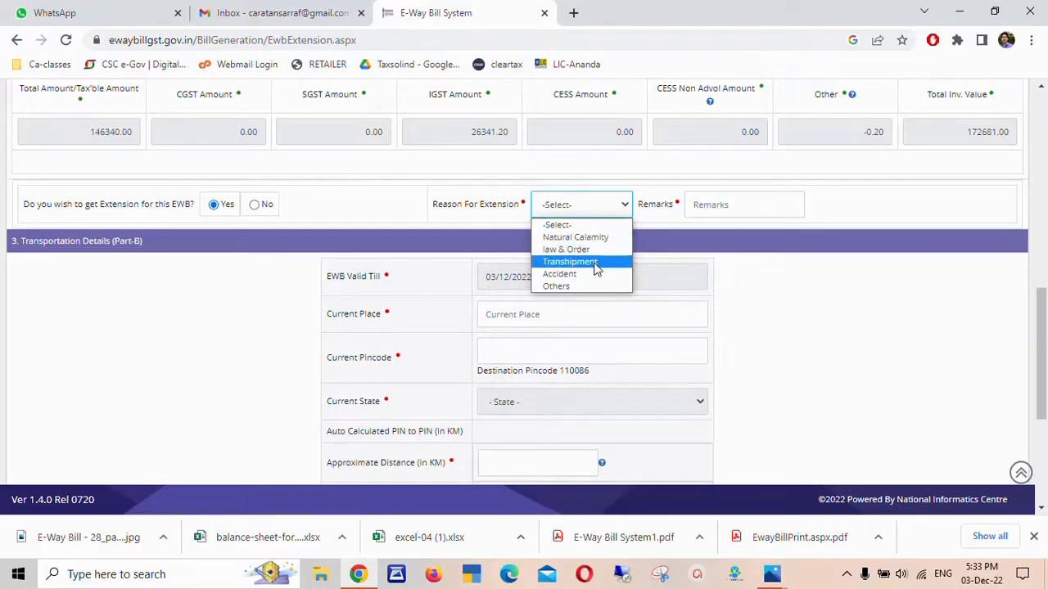
# Choose Others as the extension reason and enter the remark VEHICLE BREAKDOWN
pyautogui.click(567, 288)
pyautogui.click(718, 207)
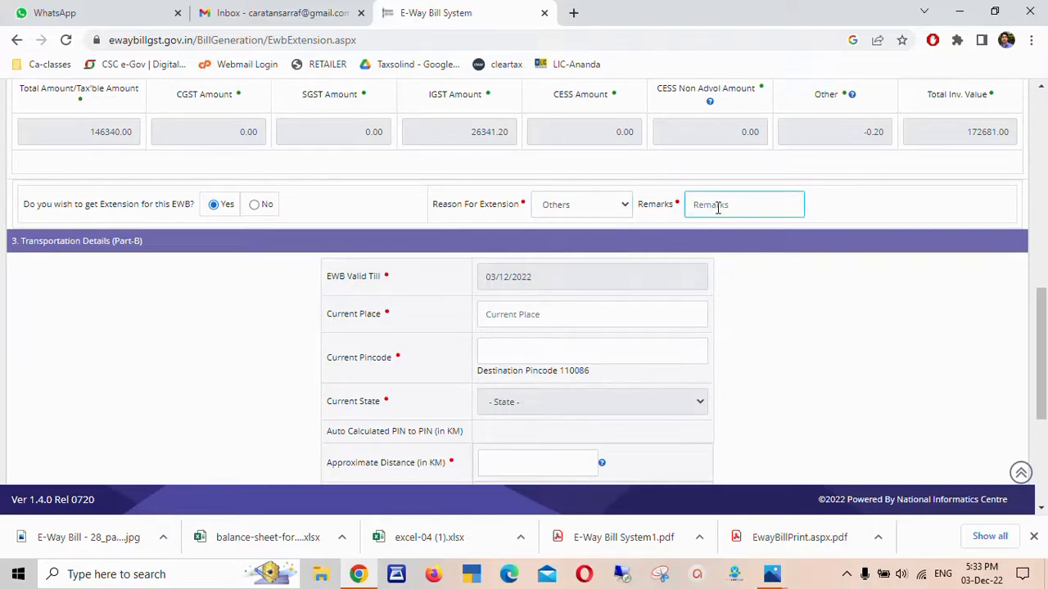
pyautogui.write('VEHICLE BREAKDOWN')
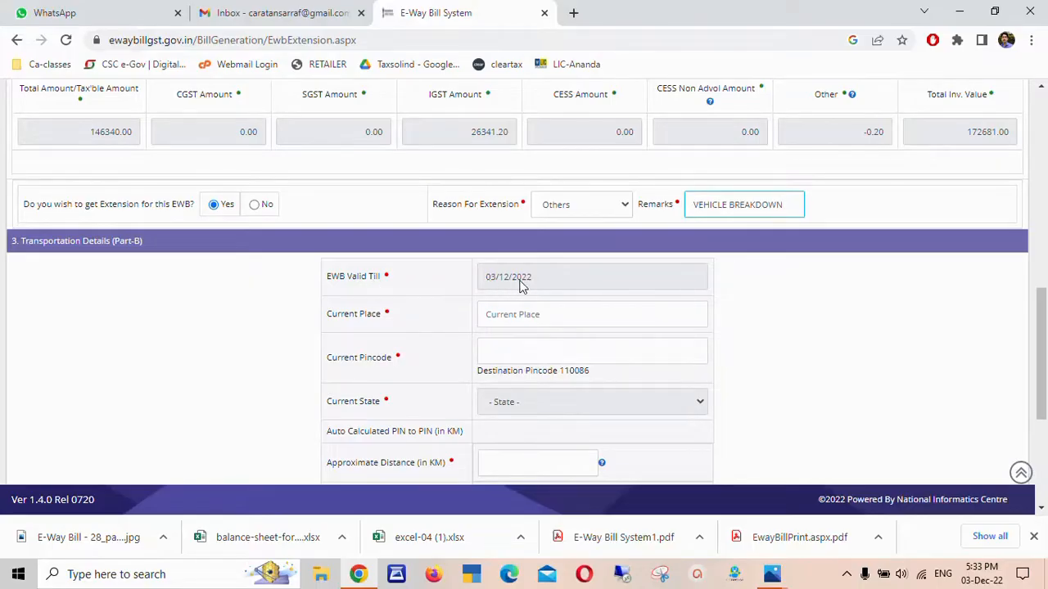
pyautogui.click(516, 316)
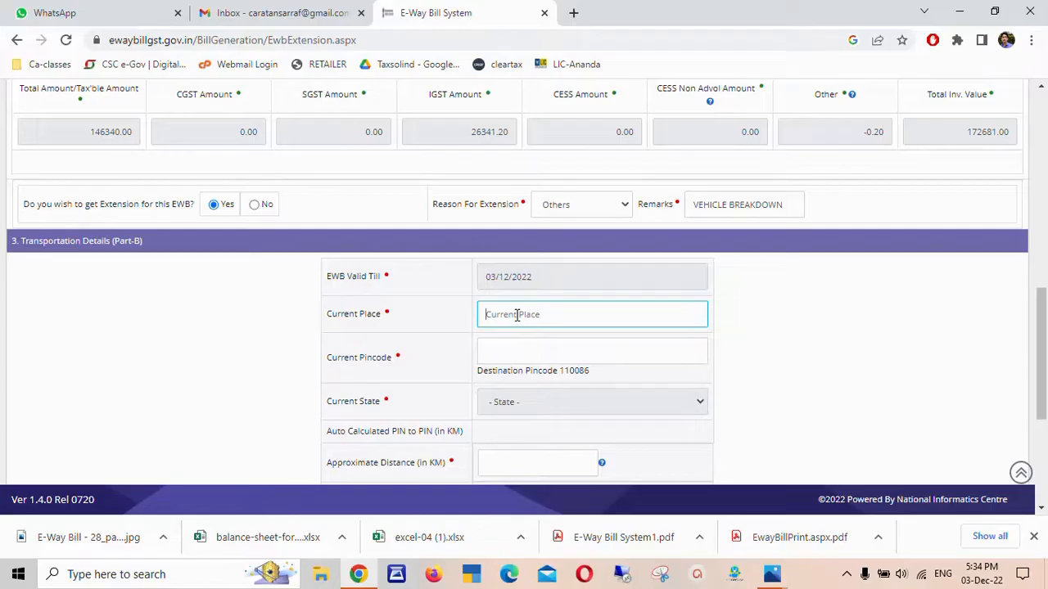
# Enter current place ATA and pincode 204211, giving Uttar Pradesh and a 249 km distance
pyautogui.write('ATA')
pyautogui.click(504, 351)
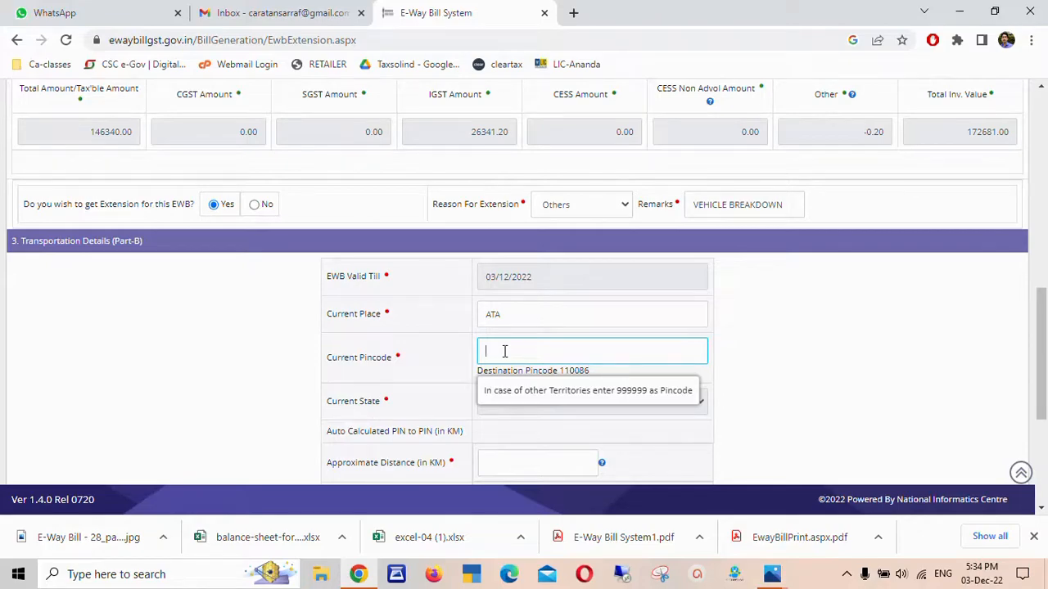
pyautogui.write('204211')
pyautogui.scroll(-1, 507, 413)
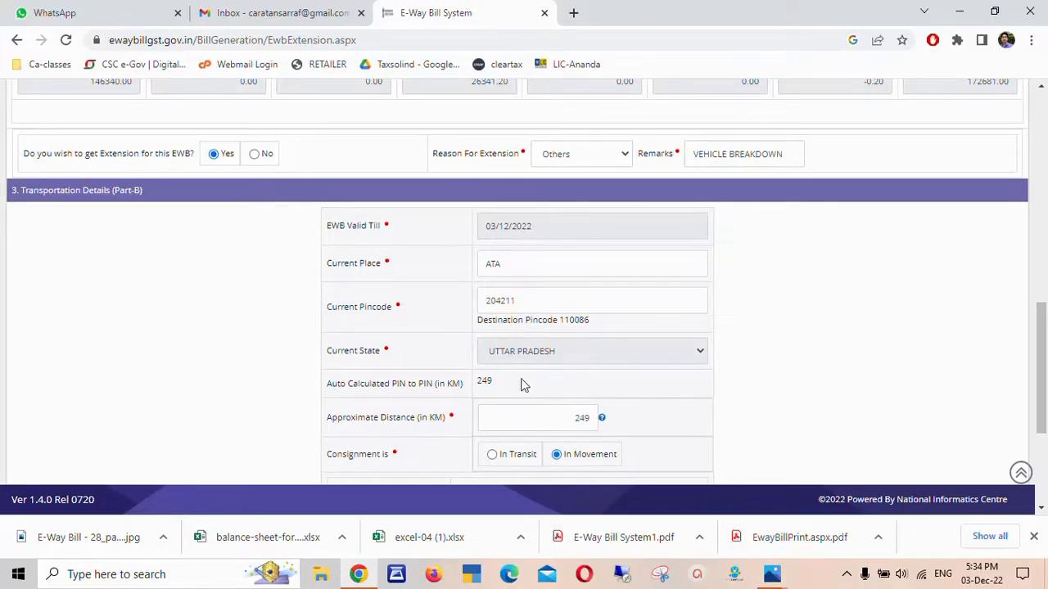
pyautogui.moveTo(1042, 340); pyautogui.dragTo(1042, 397)
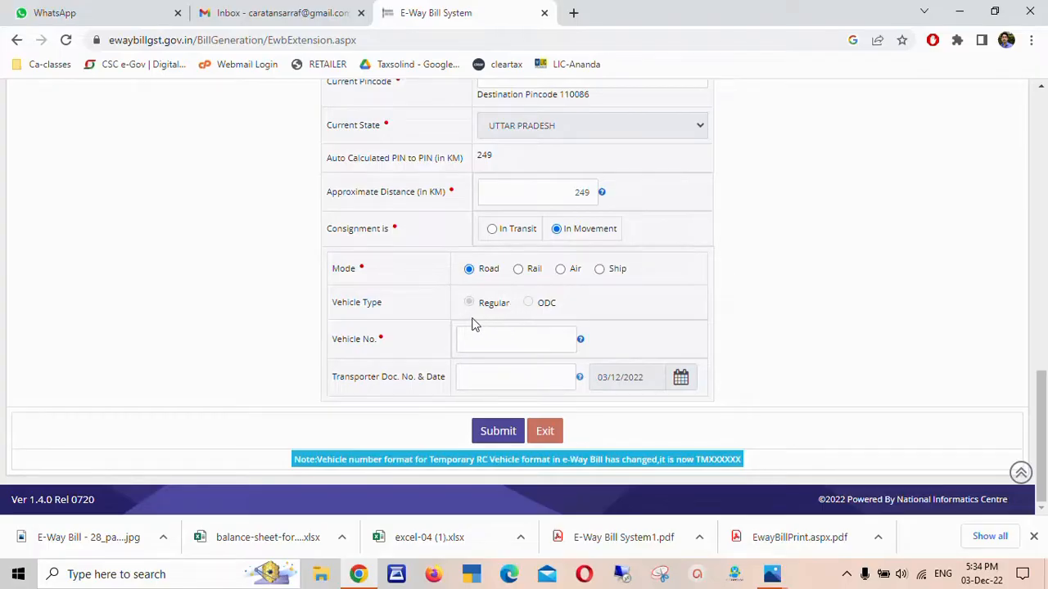
# Paste the vehicle number into Part-B and submit the validity extension
pyautogui.click(475, 345)
pyautogui.write('HR73A0567')
pyautogui.click(467, 379)
pyautogui.click(480, 376)
pyautogui.click(499, 433)
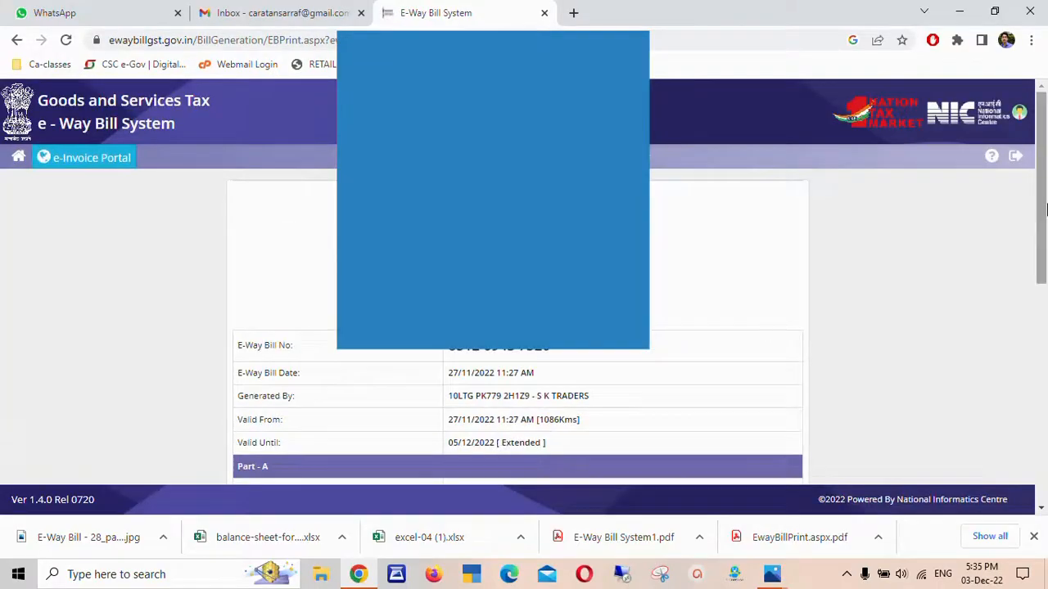
# Print the extended bill, now valid until 05/12/2022 with the new ATA Part-B entry
pyautogui.moveTo(1045, 210); pyautogui.dragTo(1046, 232)
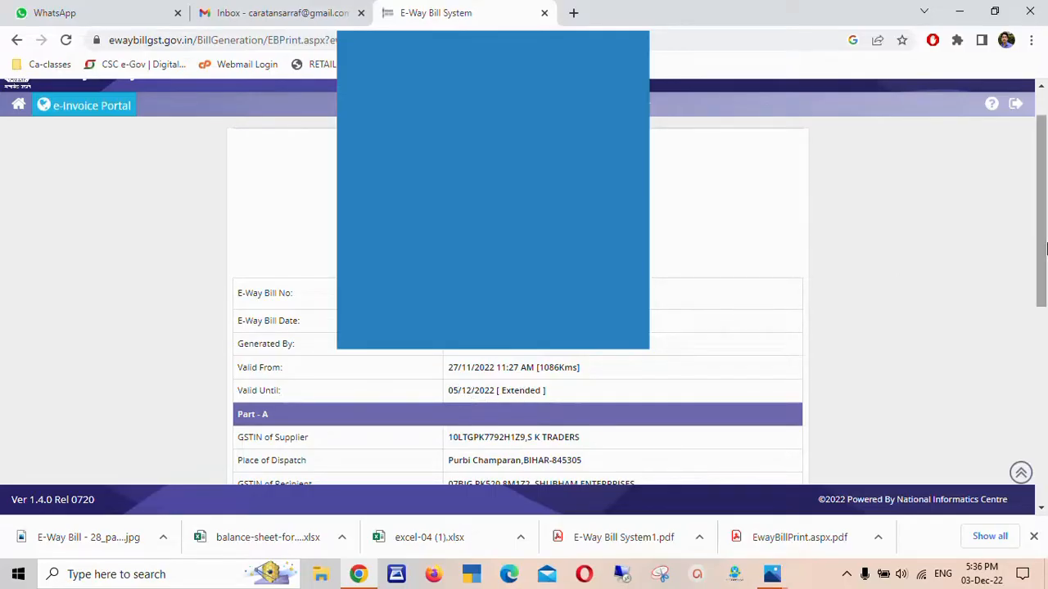
pyautogui.moveTo(1044, 248); pyautogui.dragTo(1046, 492)
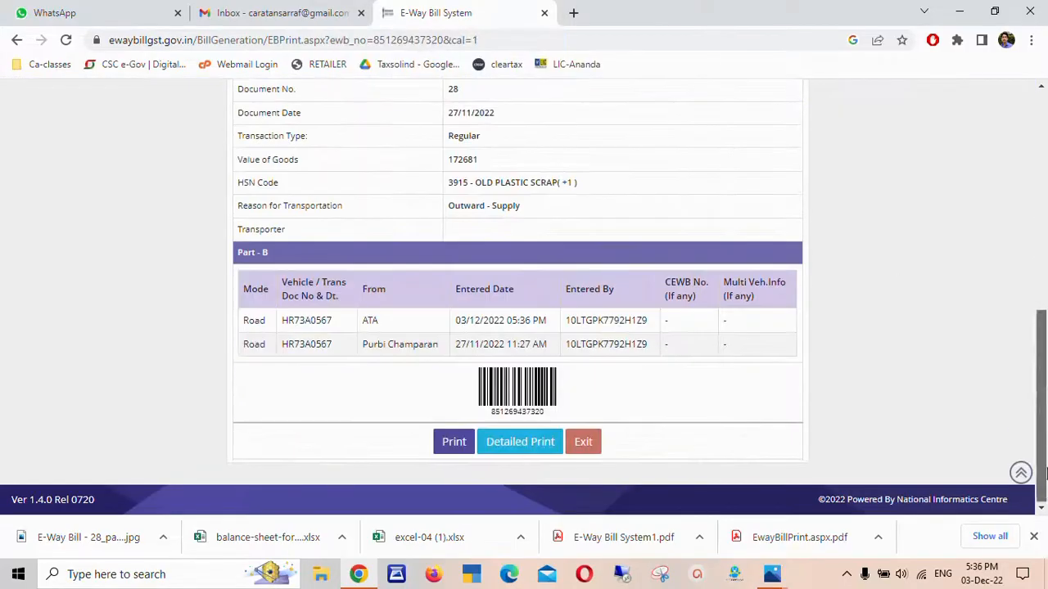
pyautogui.click(453, 446)
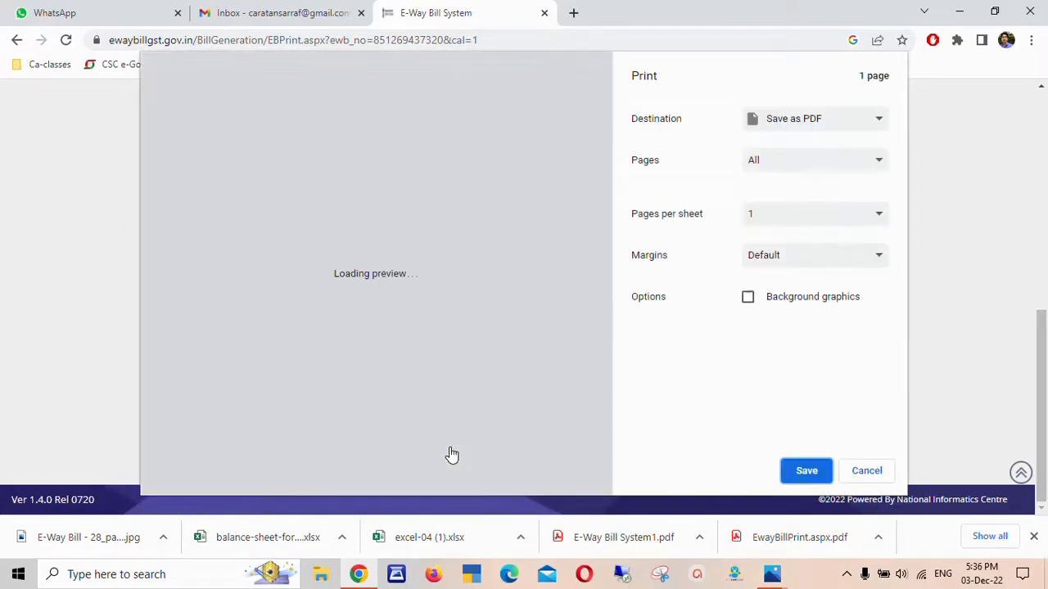